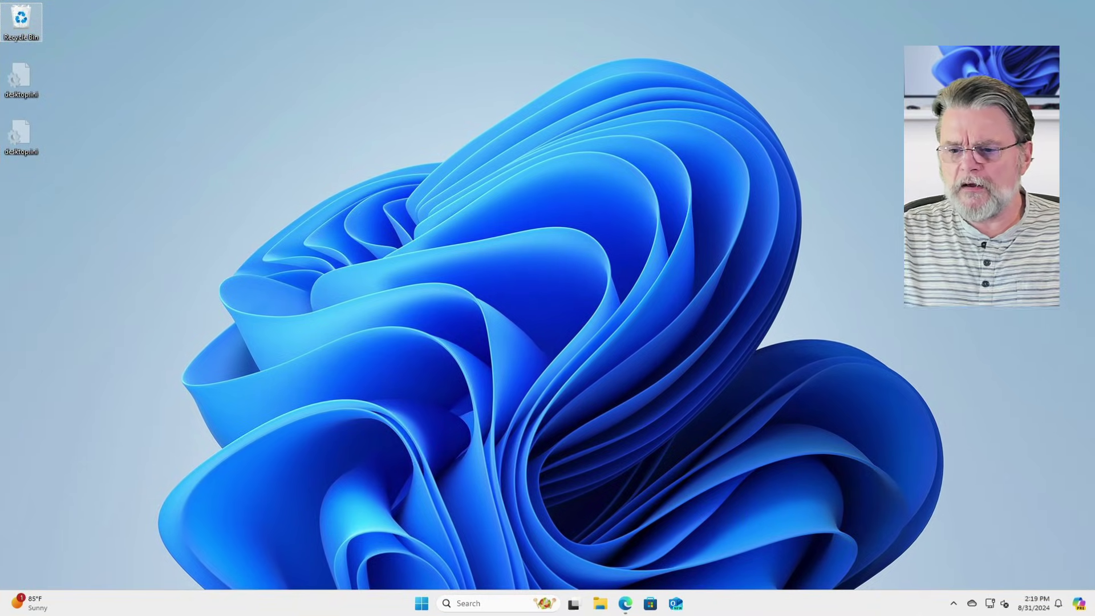
- Open the OneDrive sync app's Account settings page showing the linked 1 TB account
left_click(972, 603)
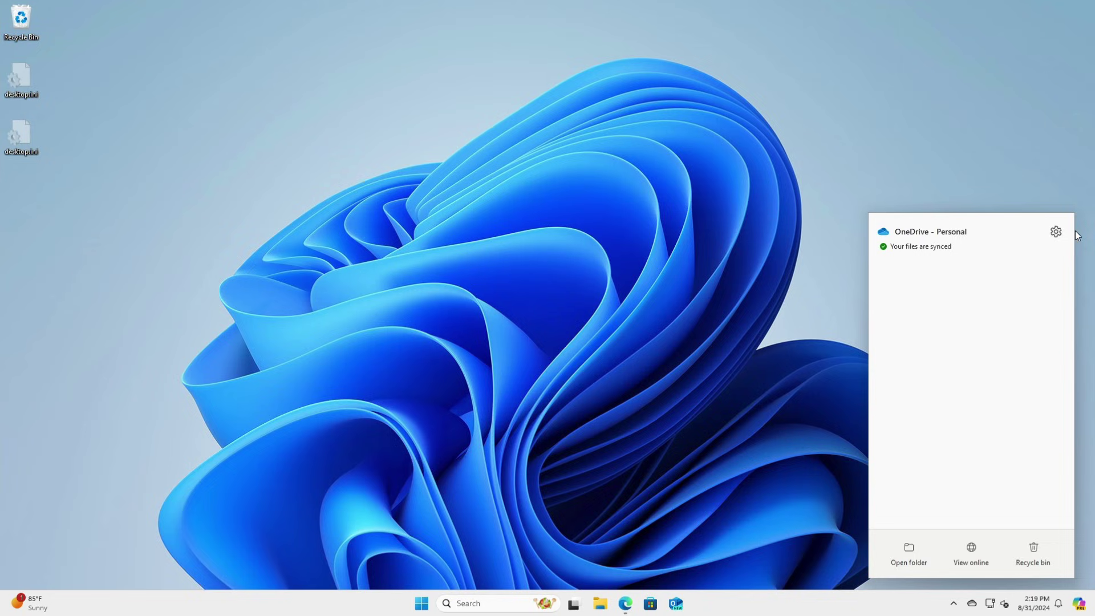
left_click(1055, 230)
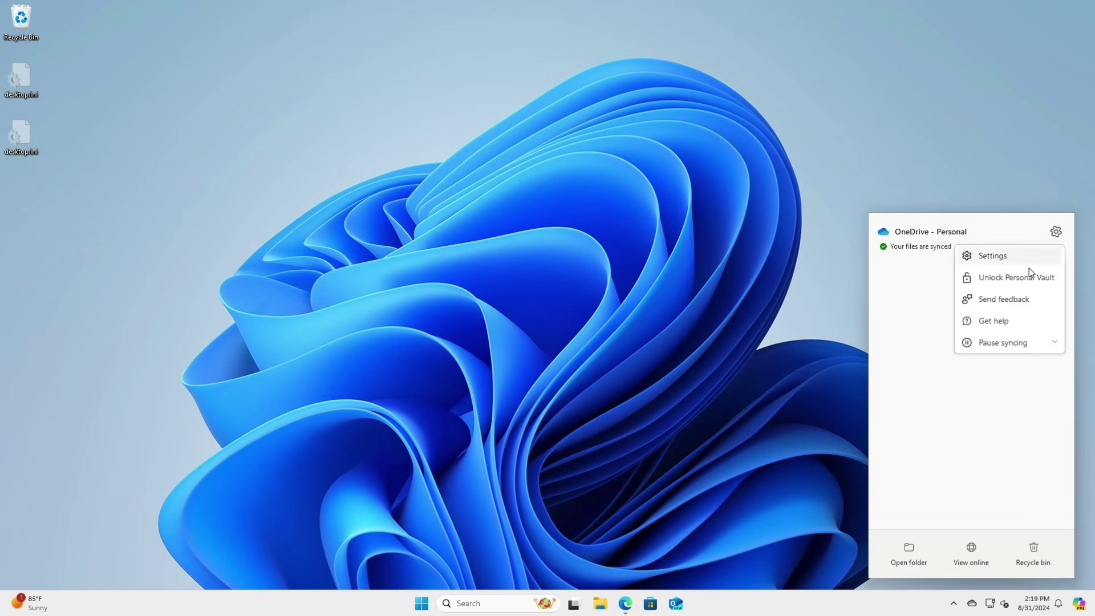
left_click(999, 258)
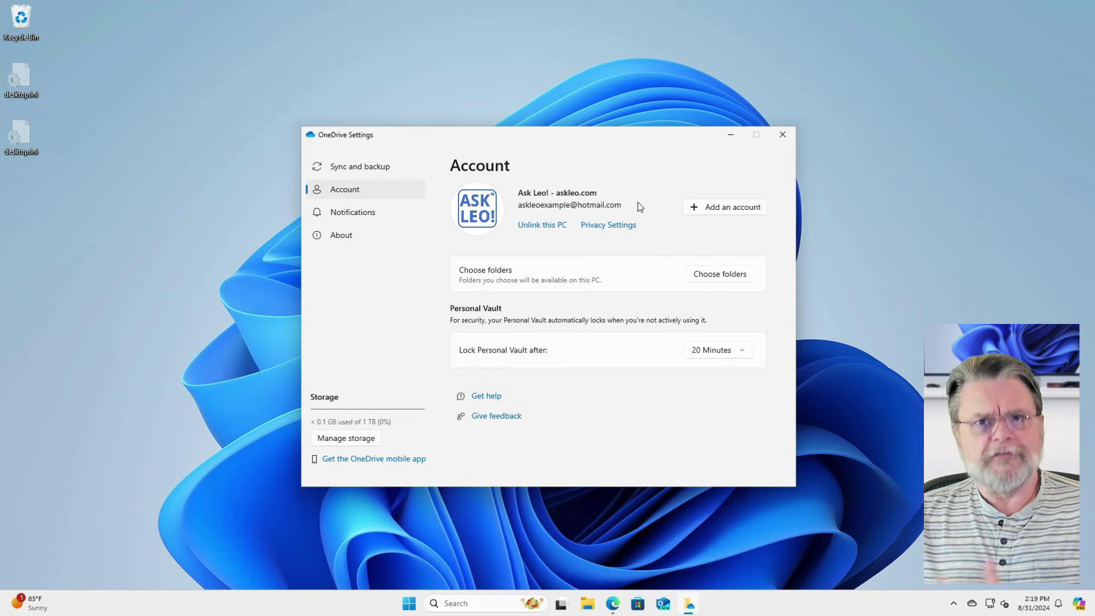
- Close OneDrive settings and show the Ask Leo! - Personal folder in File Explorer
left_click(782, 135)
left_click(600, 603)
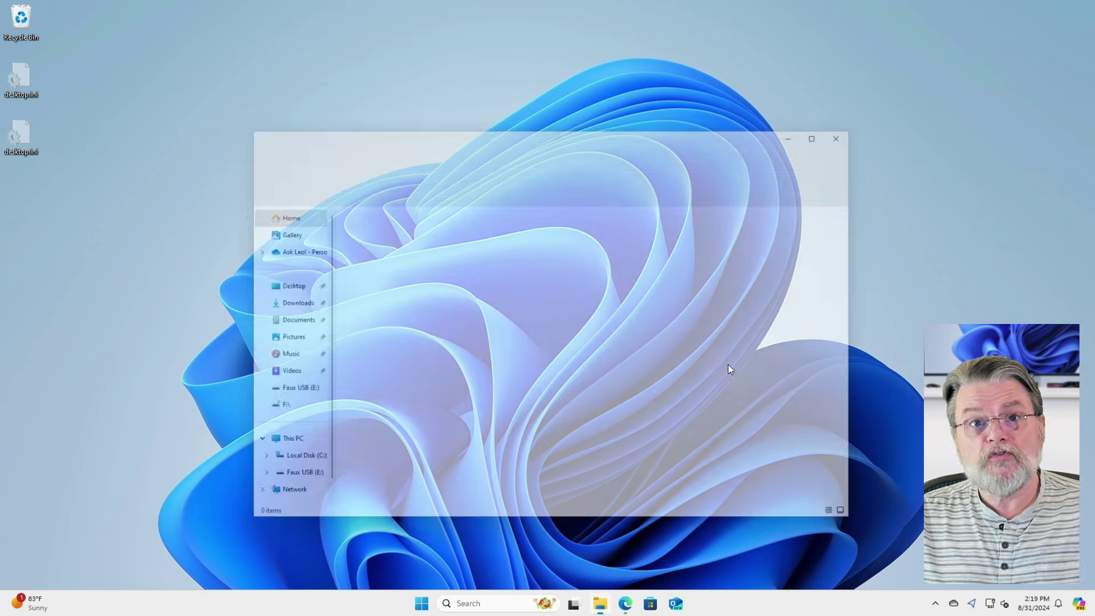
left_click(280, 246)
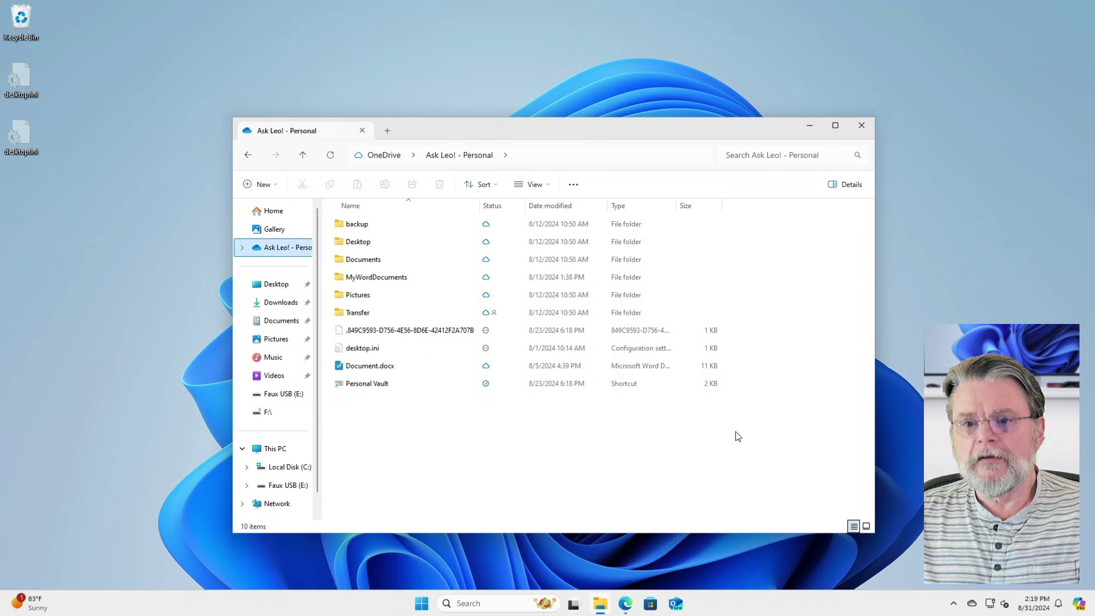
- Arrange the OneDrive My files web page on the right and File Explorer on the left
left_click(627, 603)
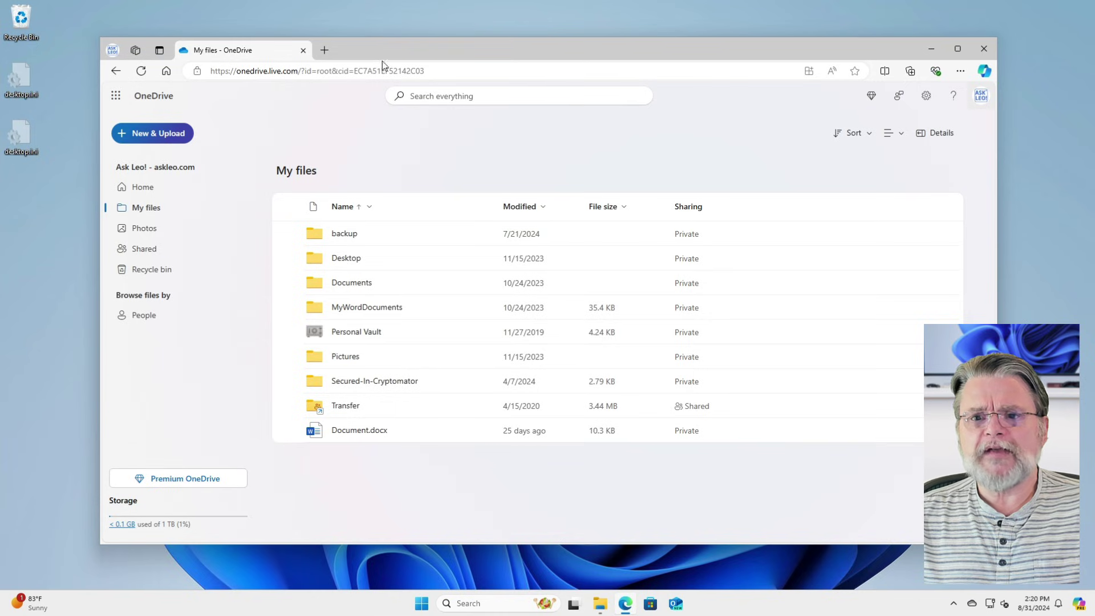
left_click_drag(388, 58, 543, 73)
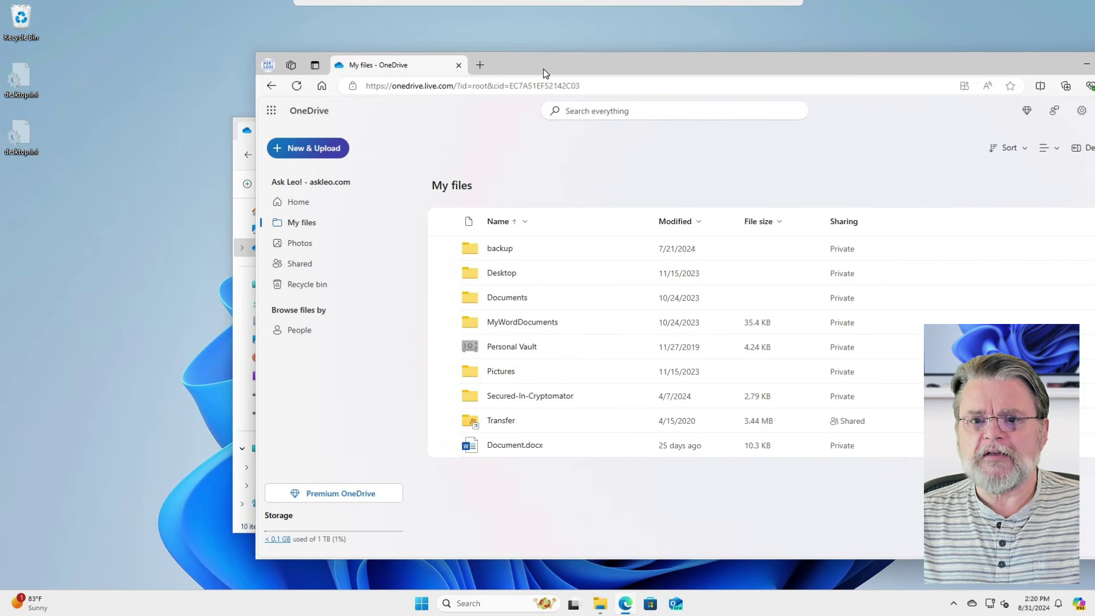
left_click(248, 308)
left_click_drag(542, 130, 337, 124)
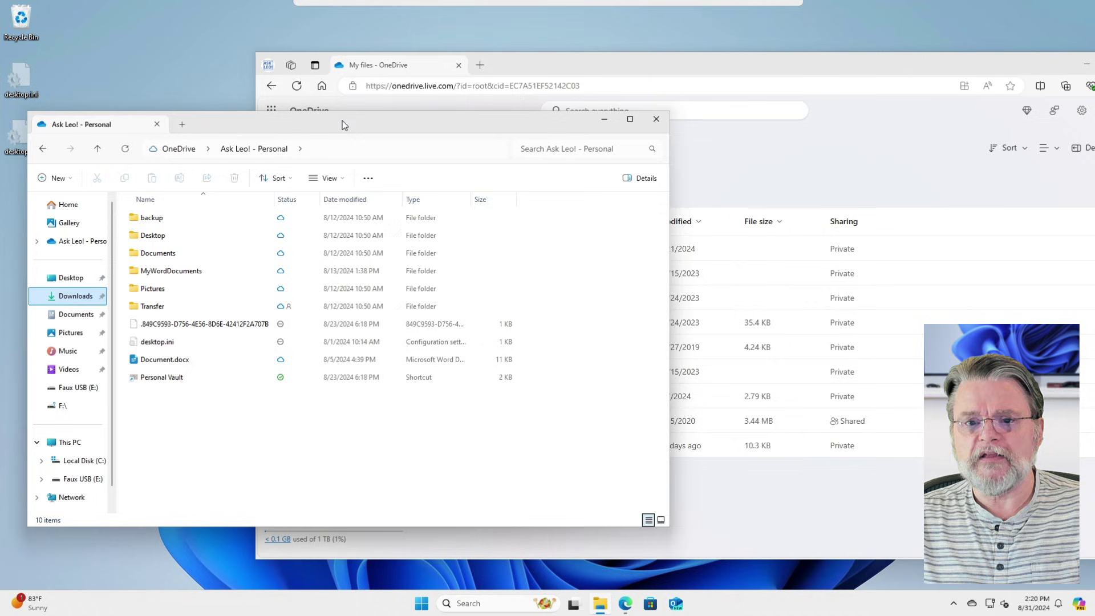
- Delete Document.docx from the Ask Leo! - Personal folder, confirming the Delete File prompt
left_click(804, 535)
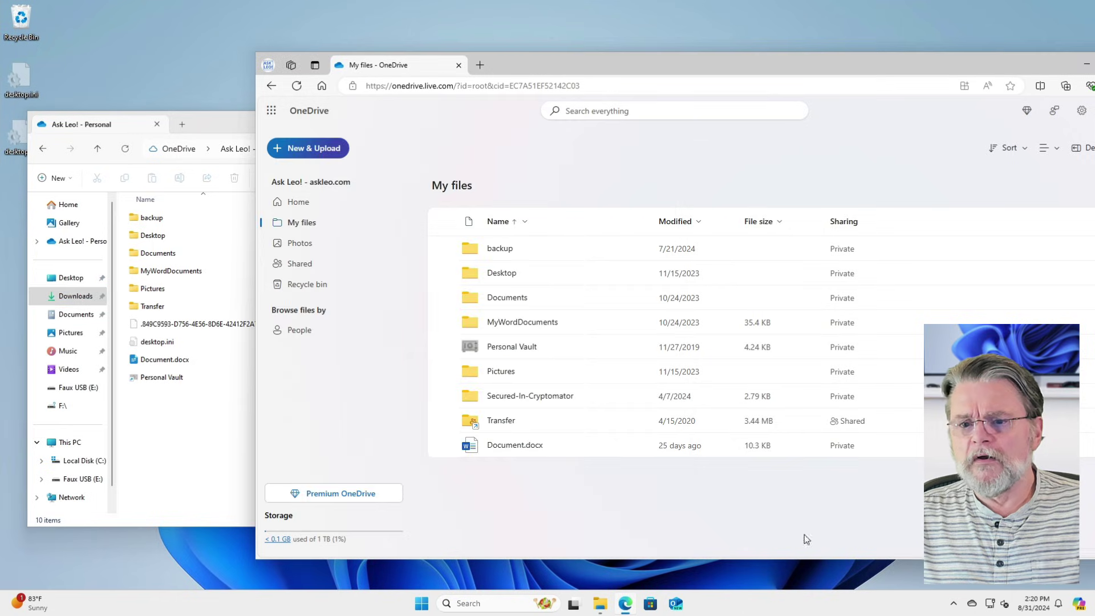
left_click(180, 359)
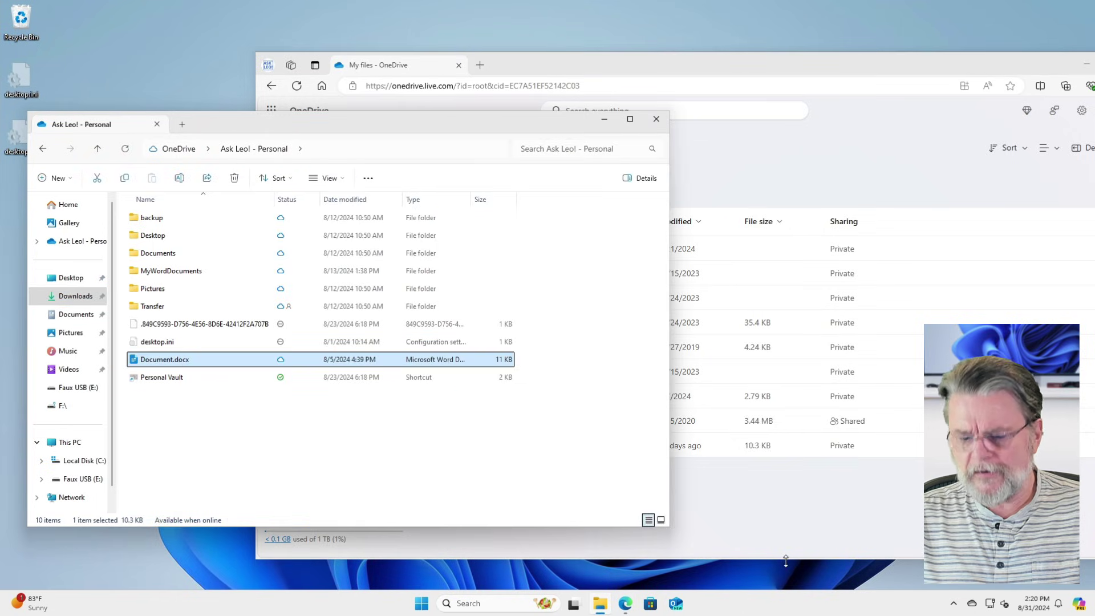
key("Delete")
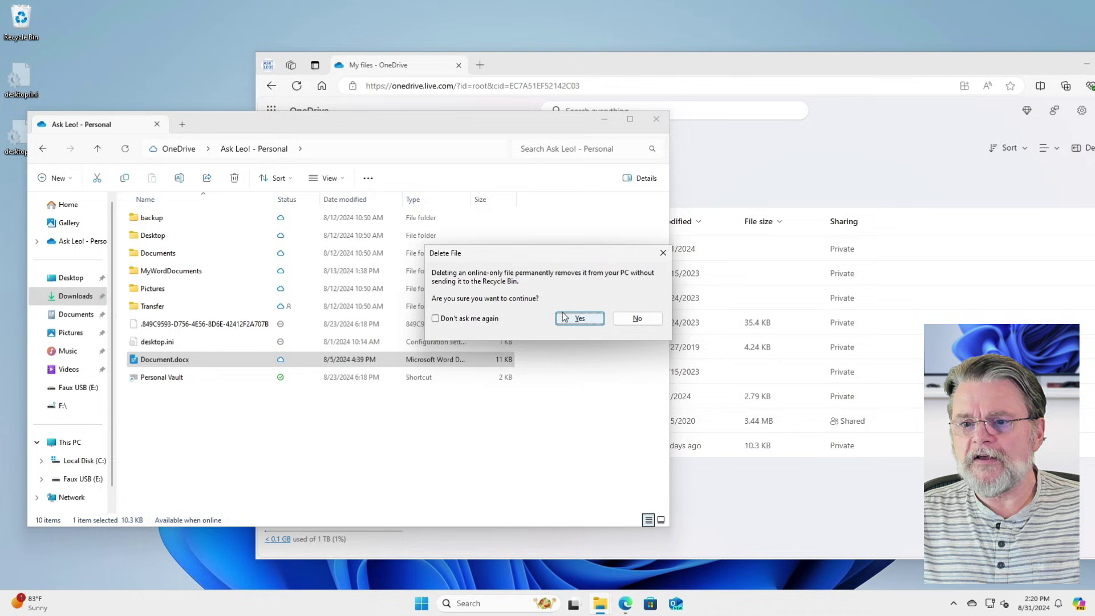
left_click(579, 319)
left_click(818, 491)
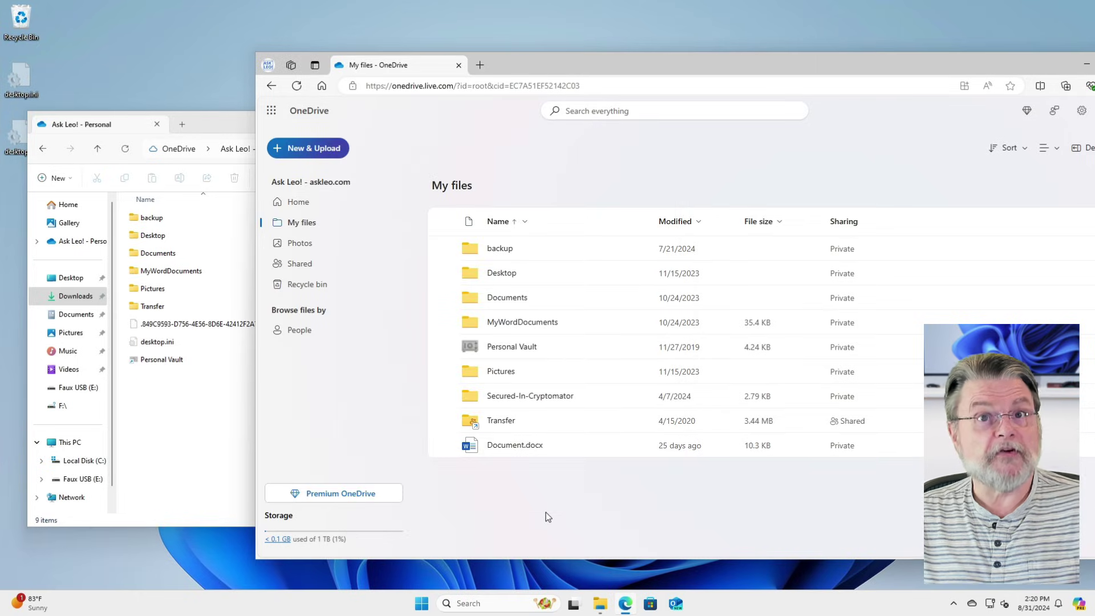
- Refresh the web My files list so Document.docx disappears, then shift Edge up-left
left_click(297, 86)
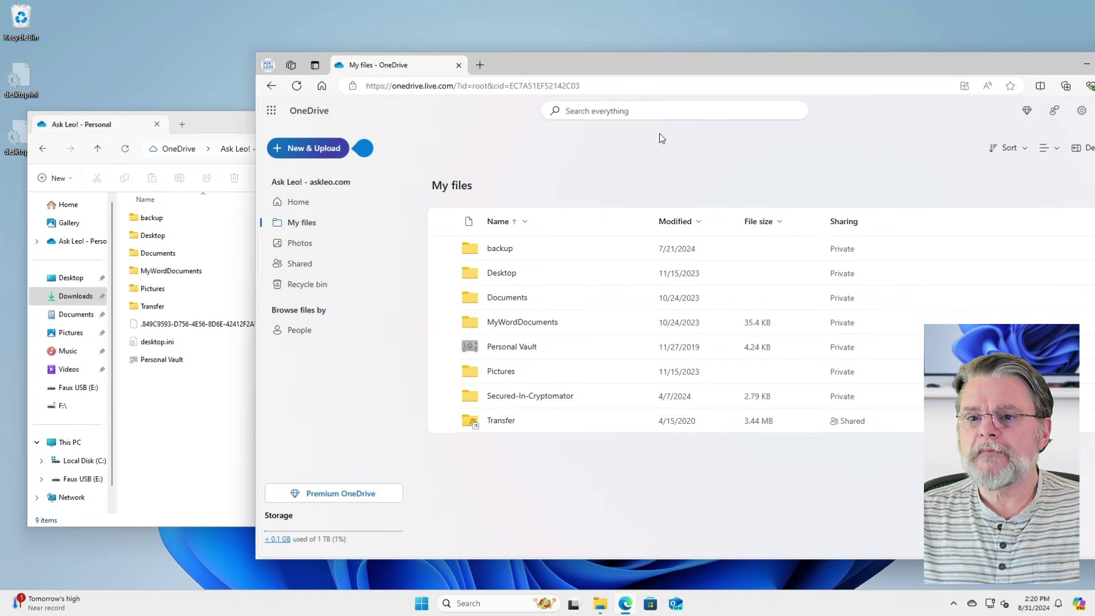
left_click_drag(733, 65, 621, 57)
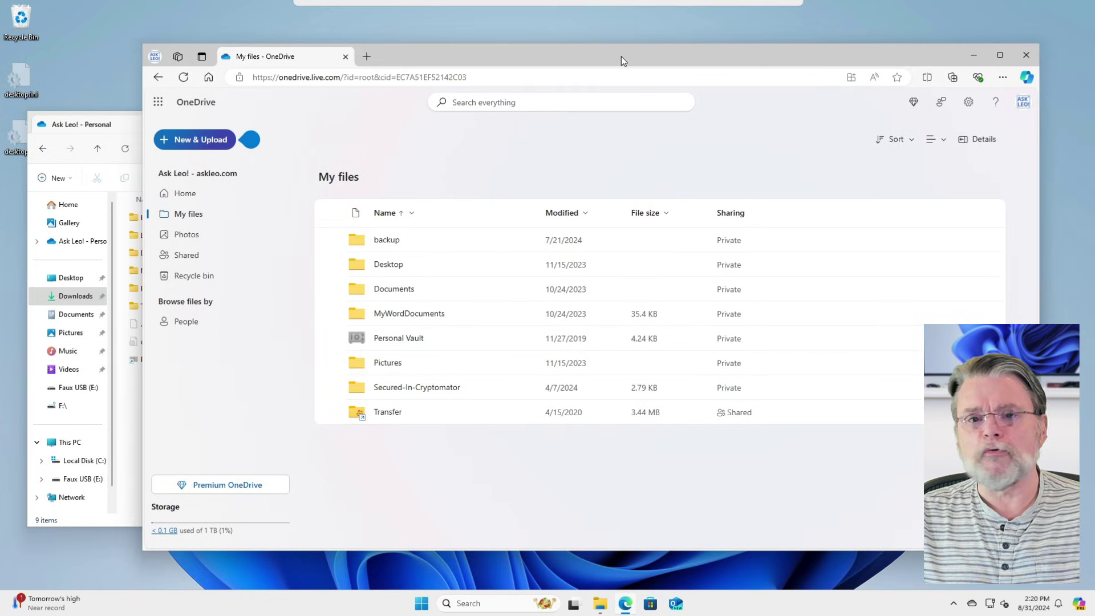
- Switch OneDrive.com to the second 5 GB account and show its My files list
left_click(1029, 109)
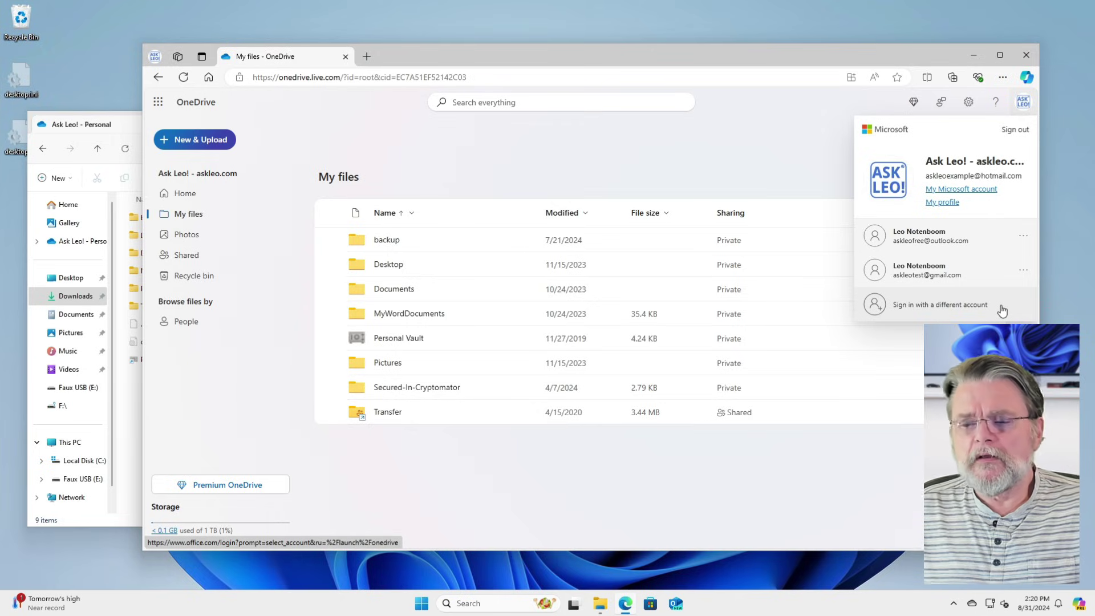
left_click(980, 240)
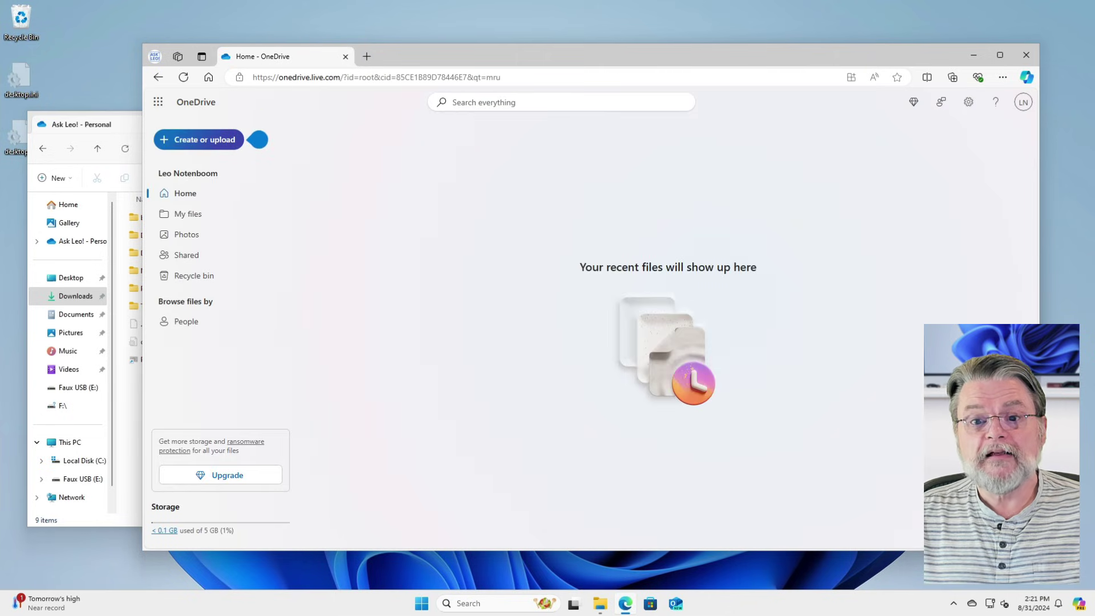
left_click(181, 215)
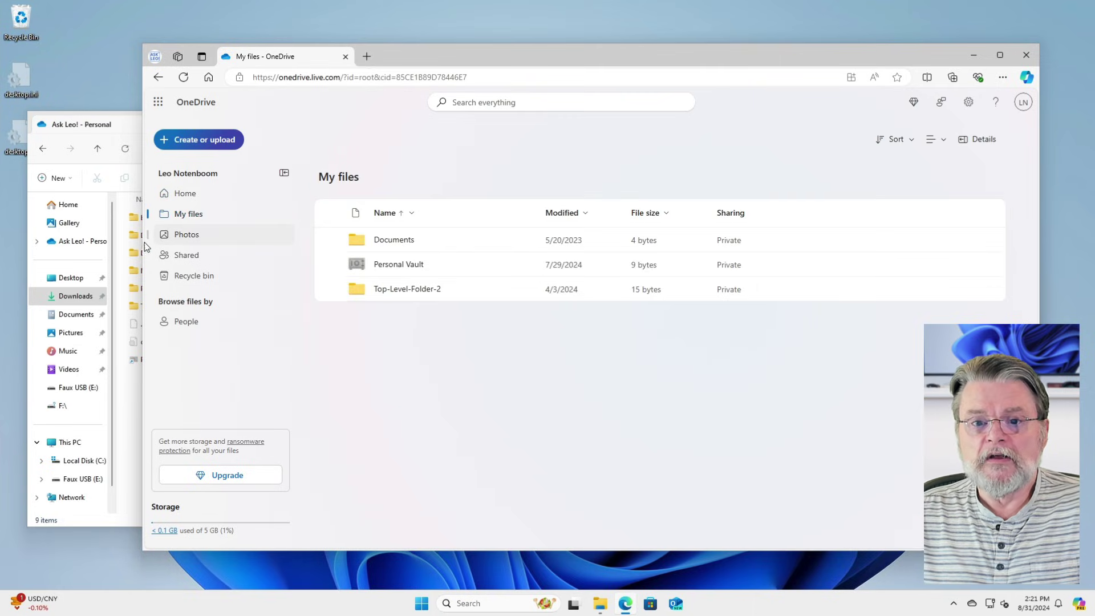
- Narrow the browser to reveal File Explorer and check the web's signed-in account
left_click_drag(138, 236, 372, 236)
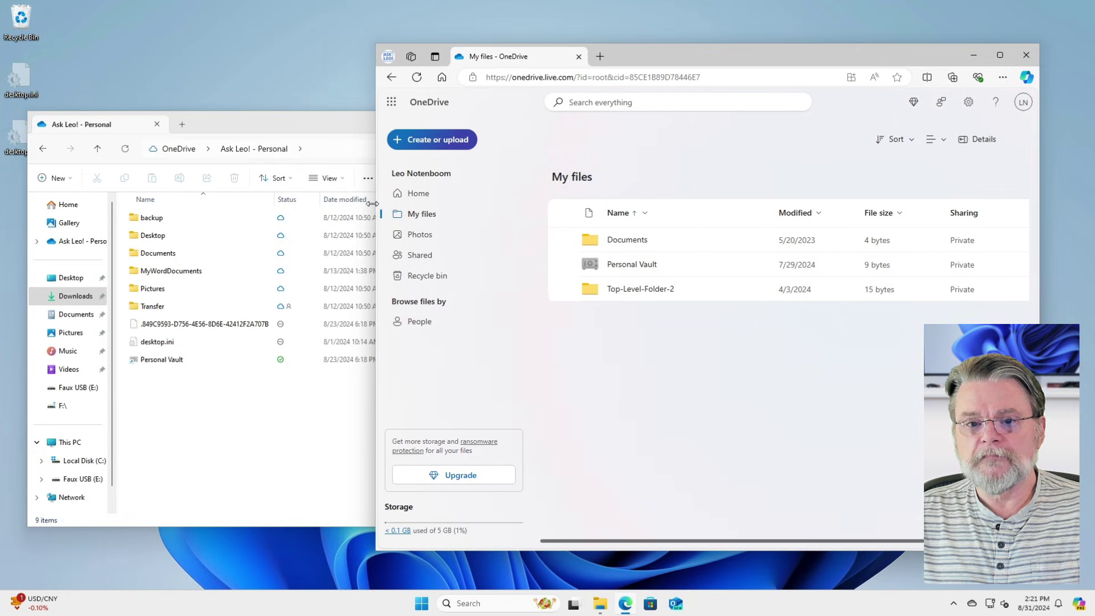
left_click(1023, 103)
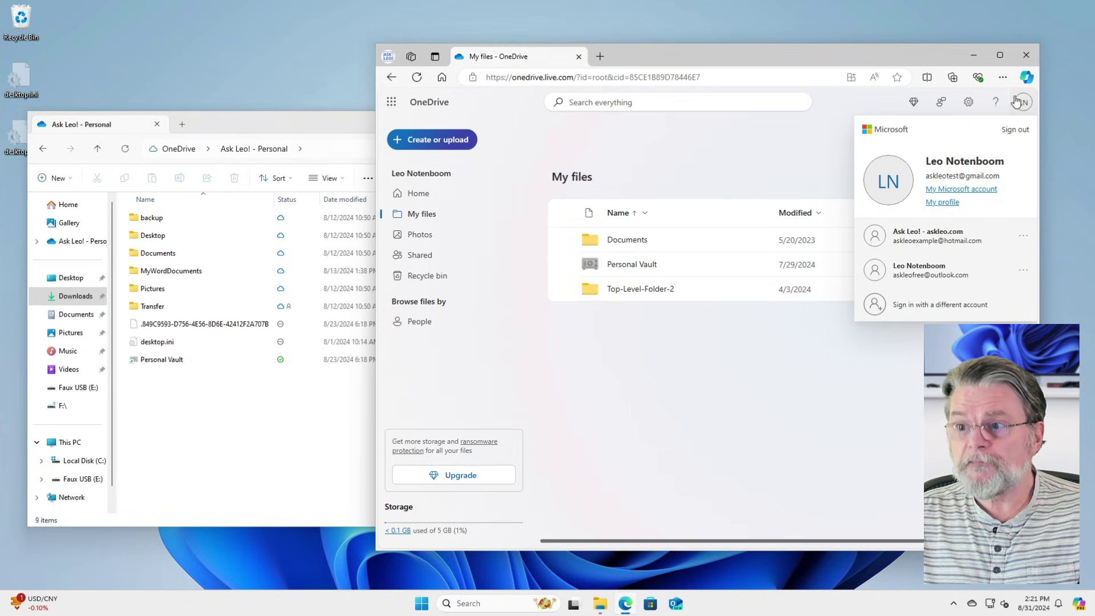
left_click(315, 437)
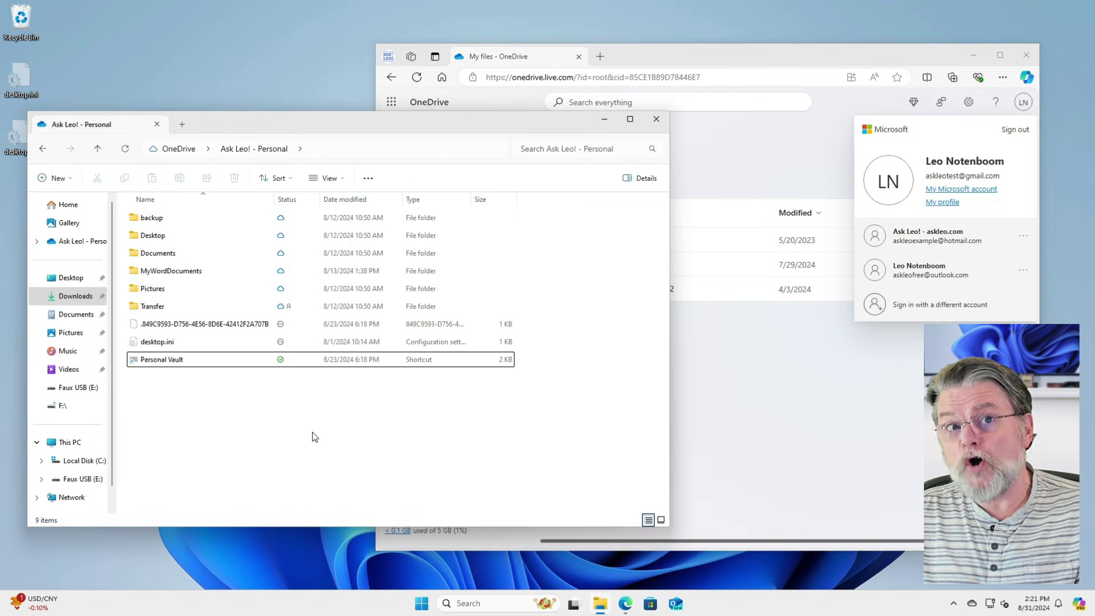
- Confirm in OneDrive settings the PC is still linked to the original 1 TB account
left_click(970, 603)
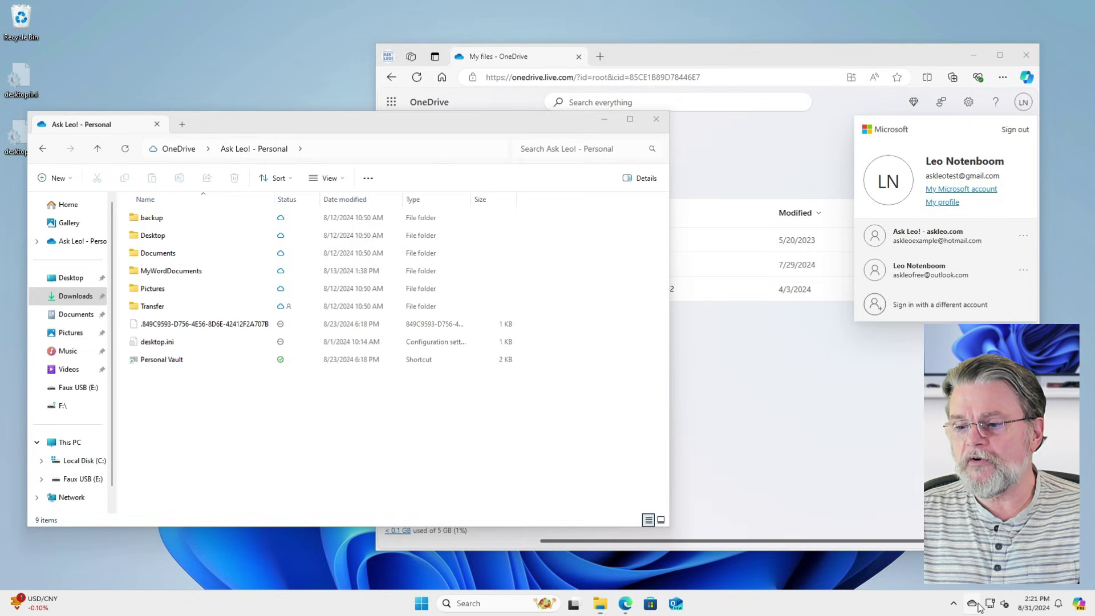
left_click(1056, 232)
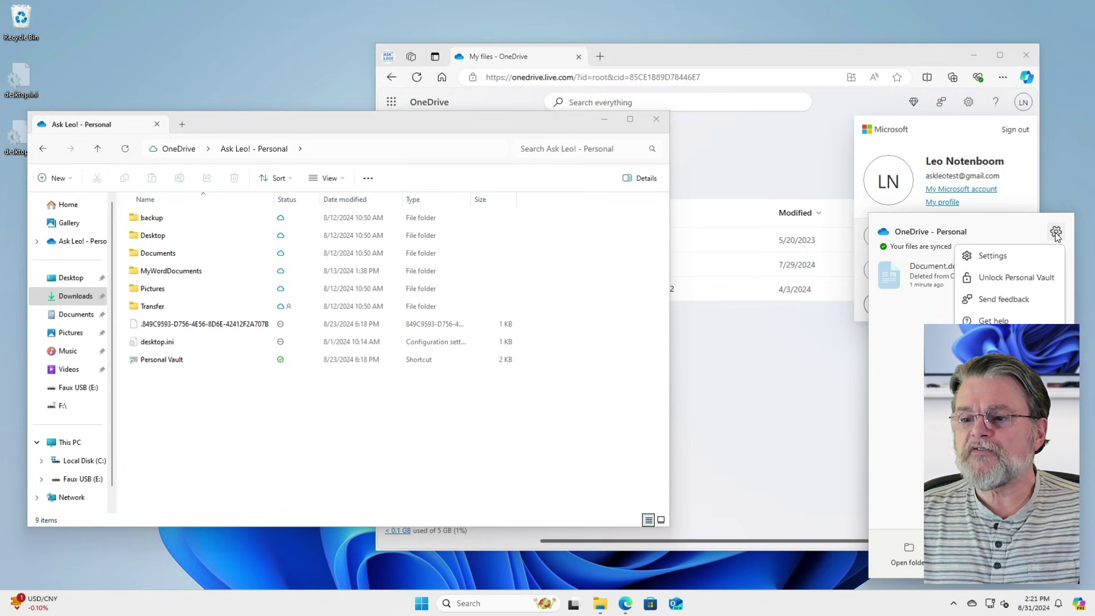
left_click(992, 256)
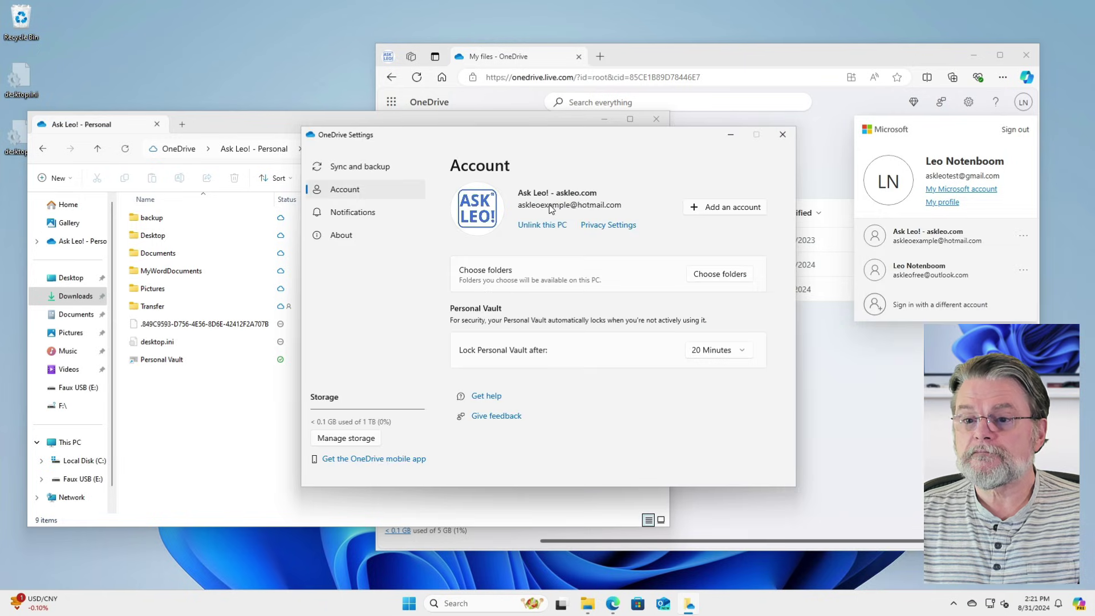
left_click(783, 137)
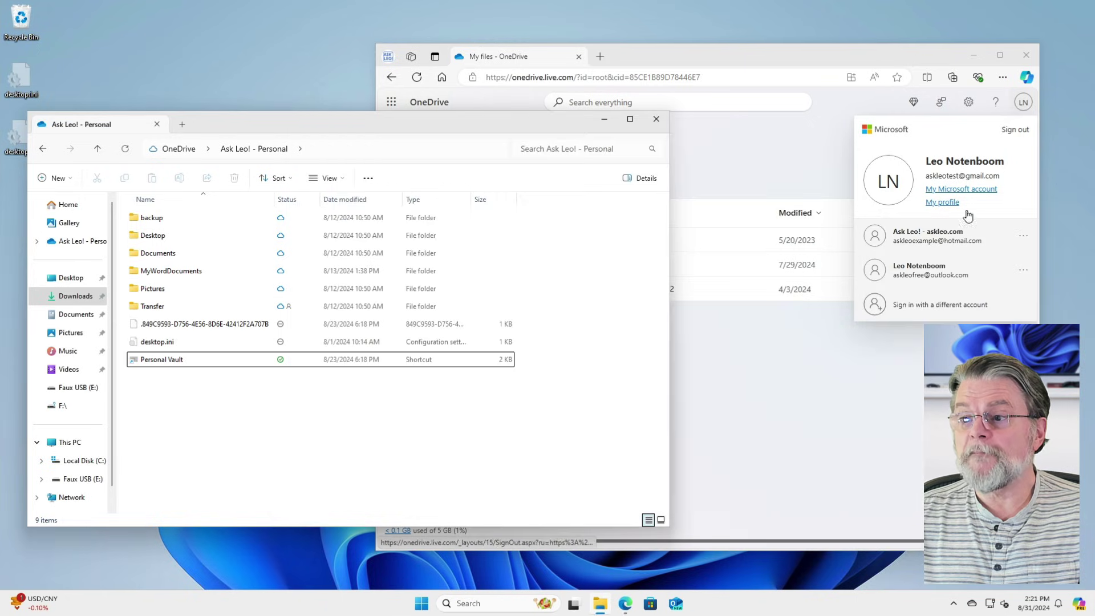
left_click(901, 463)
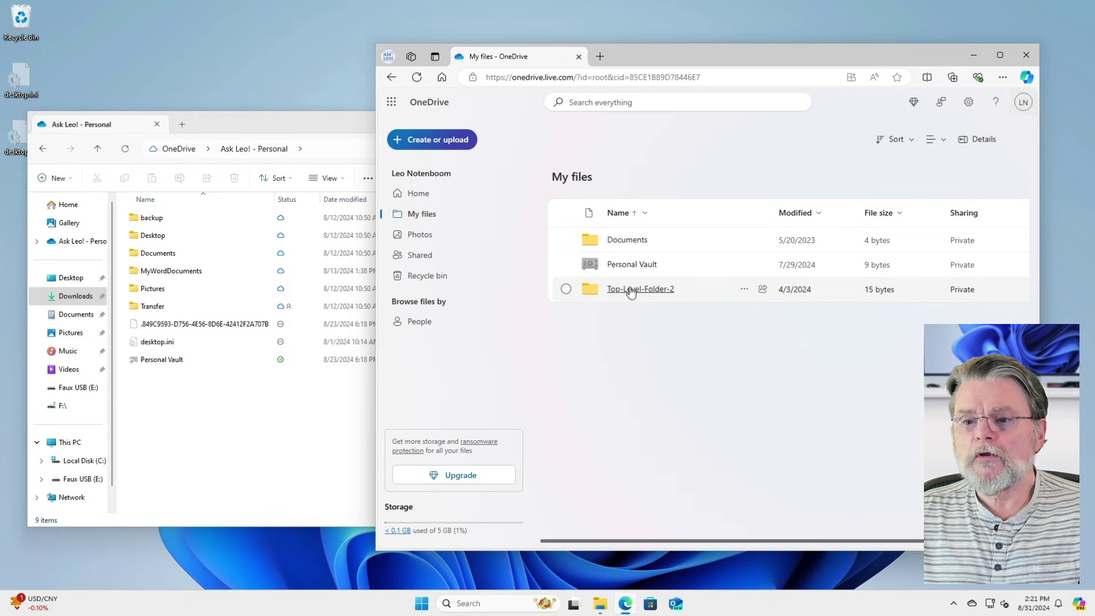
mouse_move(640, 289)
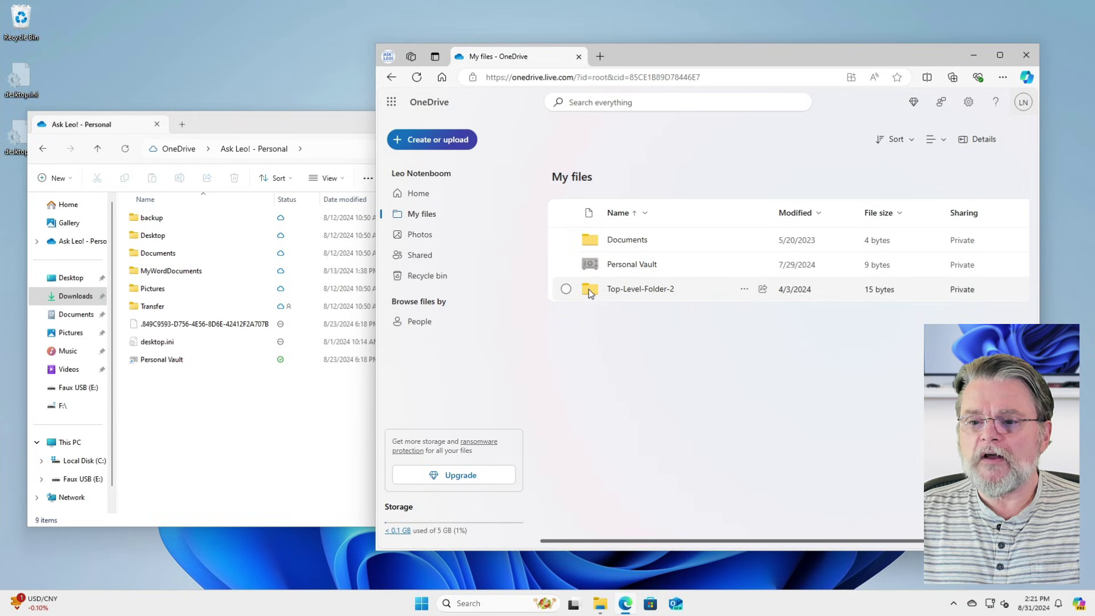
- Download Top-Level-Folder-2 as a zip, choosing Ask Leo! - Personal as the save location
right_click(588, 289)
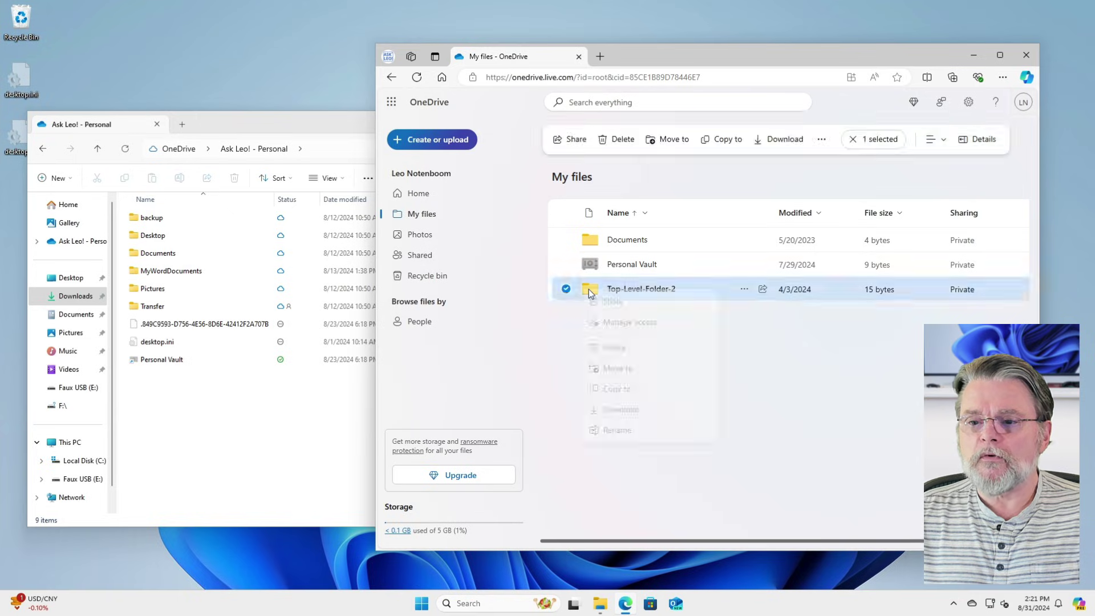
left_click(638, 410)
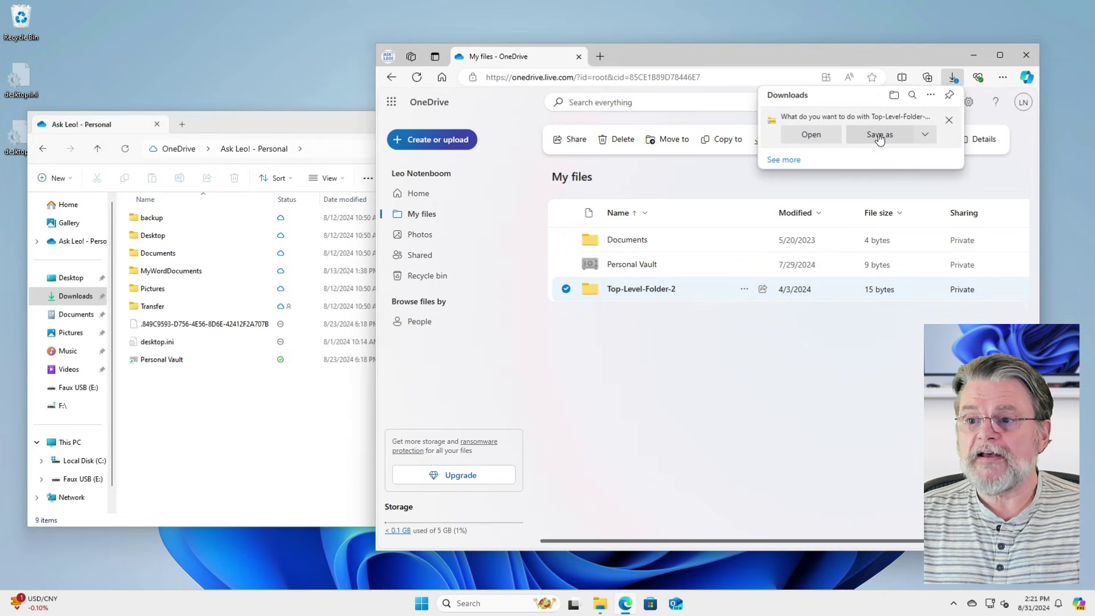
left_click(880, 138)
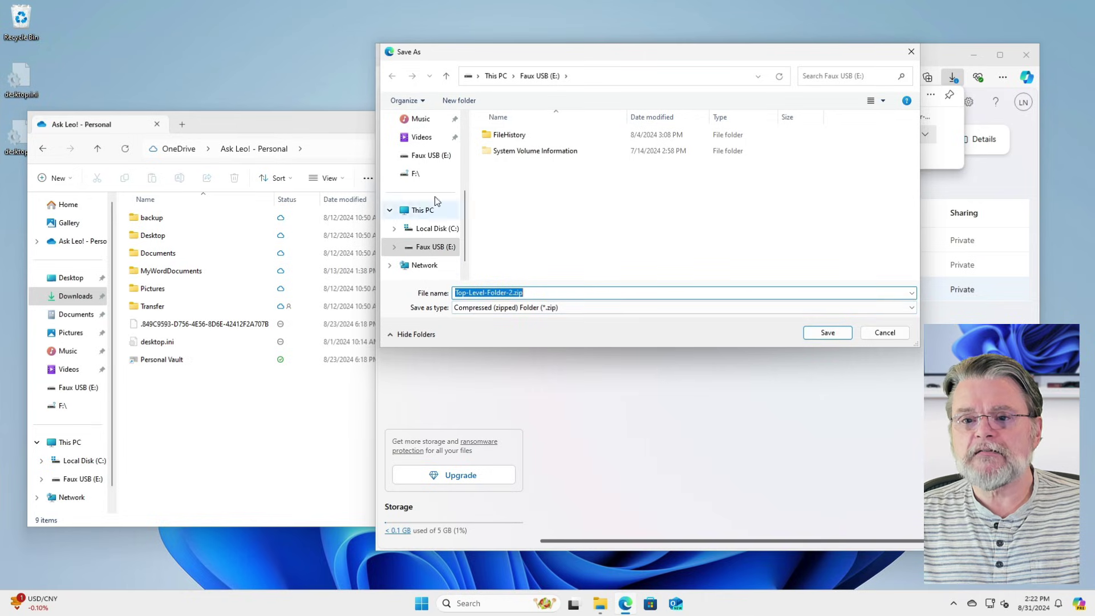
scroll(436, 169, "up", 3)
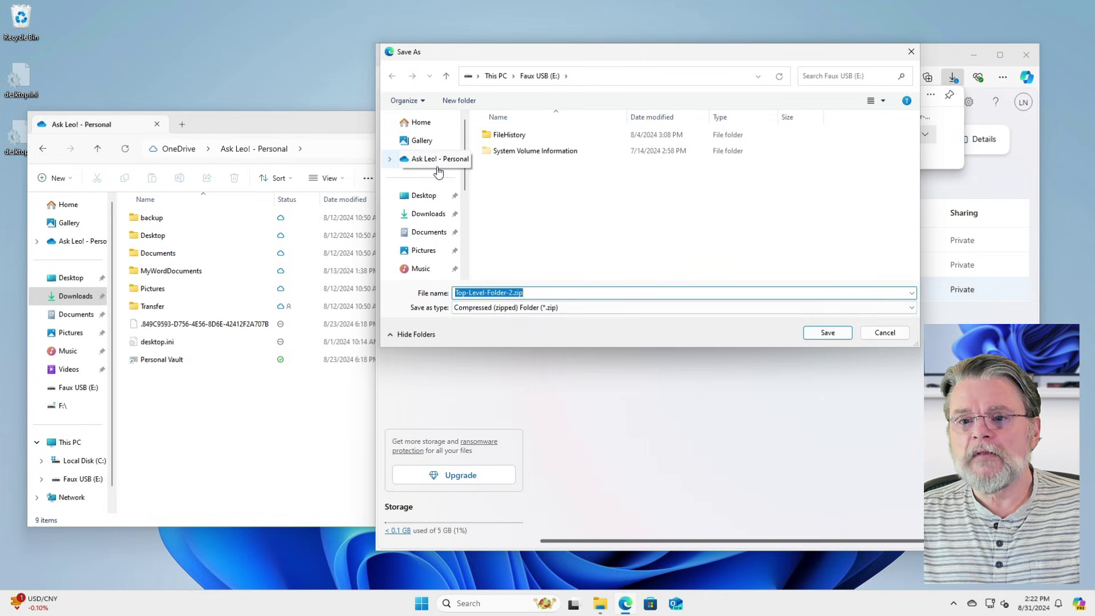
left_click(435, 162)
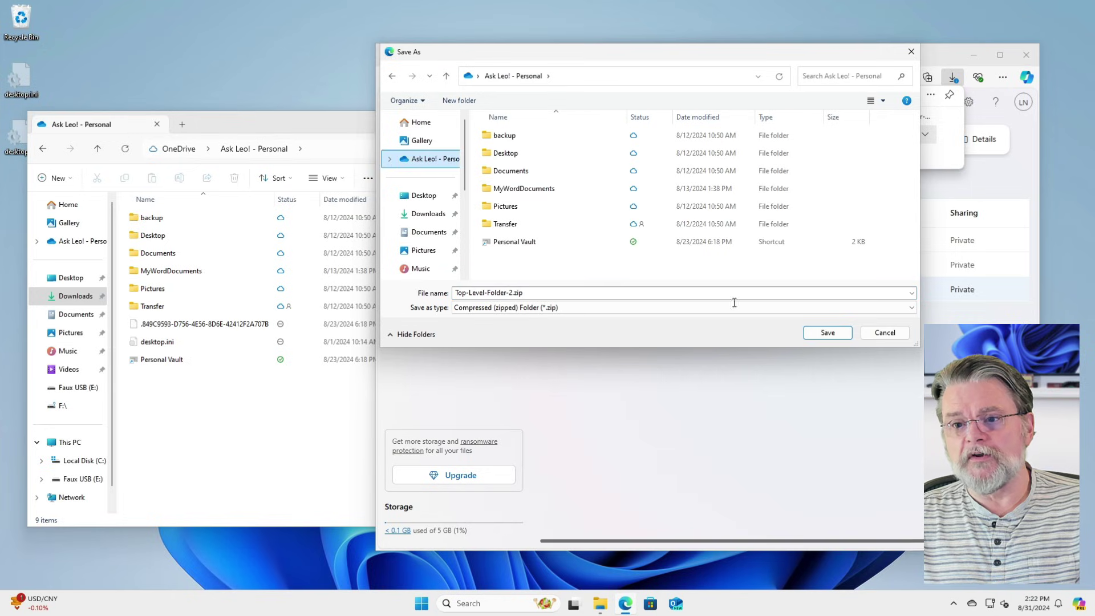
- Save the zip into Ask Leo! - Personal and open Top-Level-Folder-2.zip in File Explorer
left_click(830, 331)
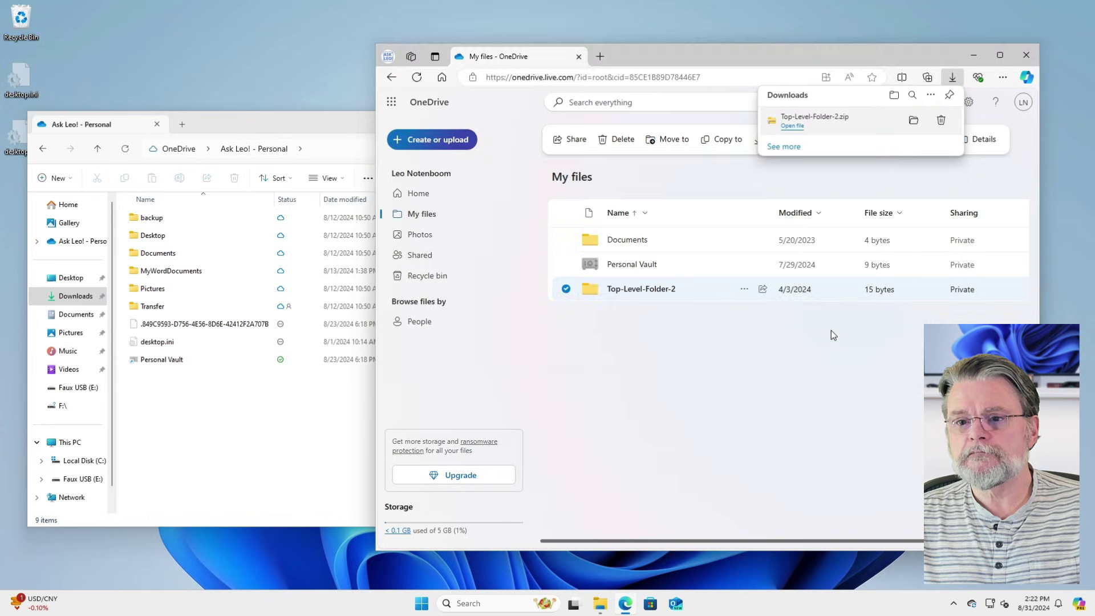
left_click(195, 415)
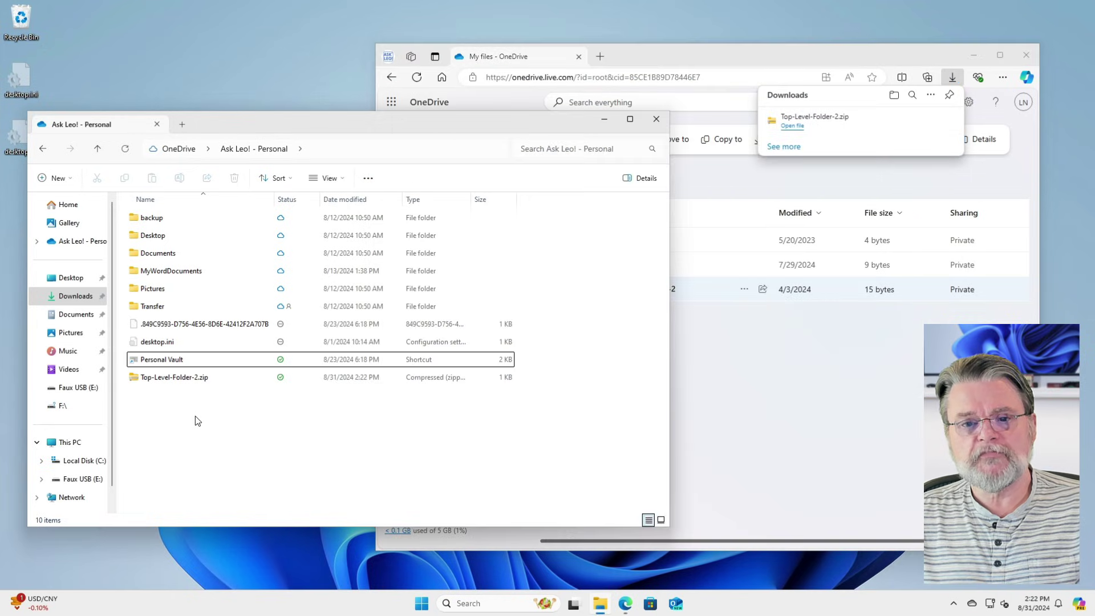
double_click(172, 378)
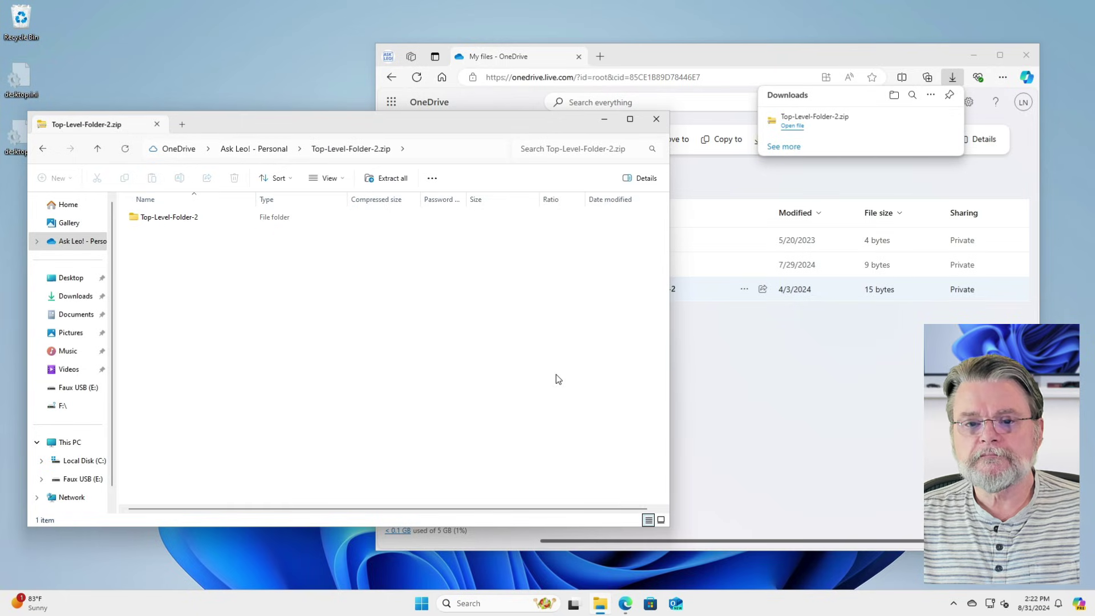
- Copy Top-Level-Folder-2 out of the zip and verify it holds Sub-Folder1 and Sub-Folder2
left_click(169, 221)
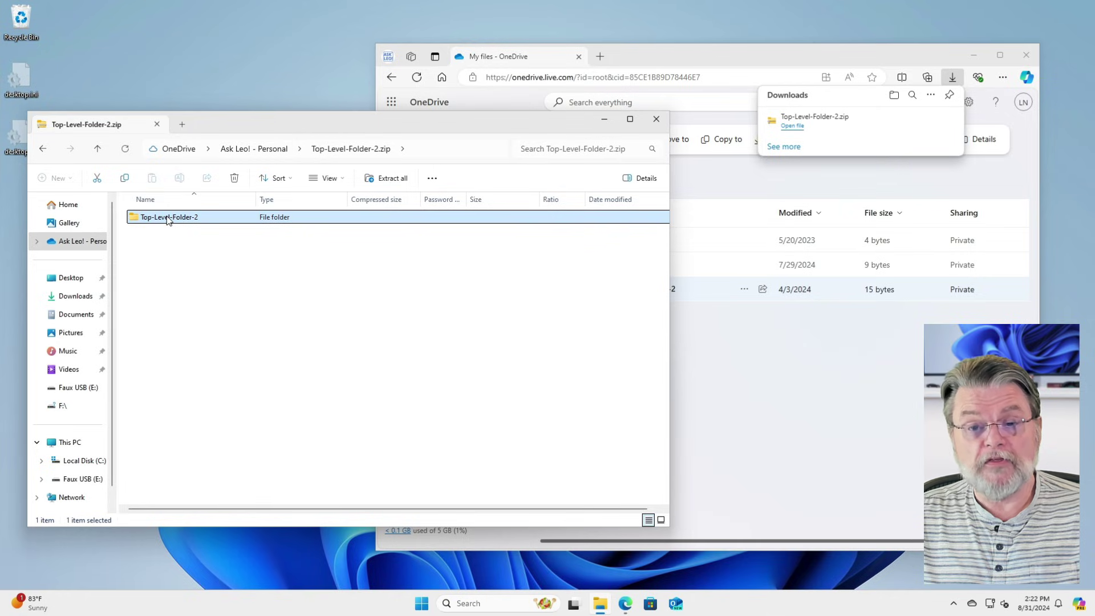
left_click_drag(169, 221, 263, 155)
left_click(263, 151)
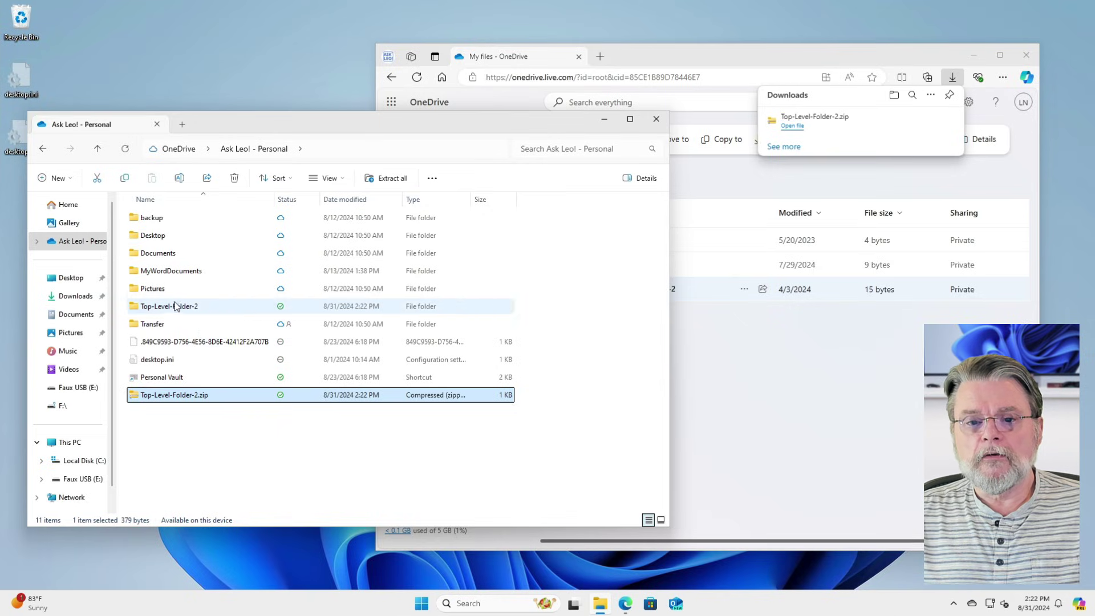
double_click(175, 306)
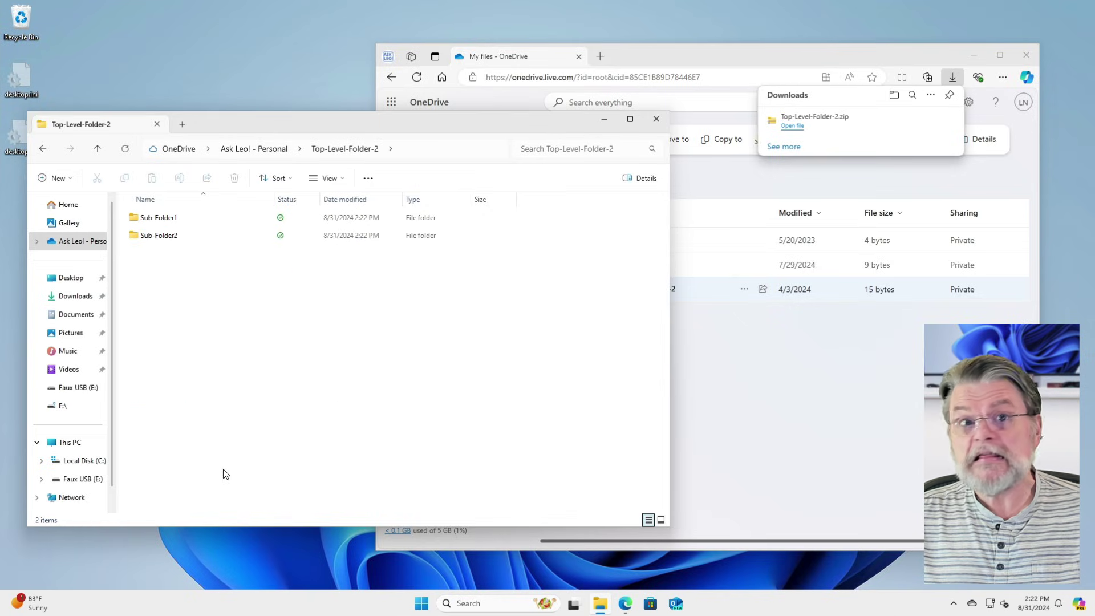
left_click(267, 149)
- Delete Top-Level-Folder-2.zip, keeping the extracted folder, and bring the web page forward
left_click(165, 395)
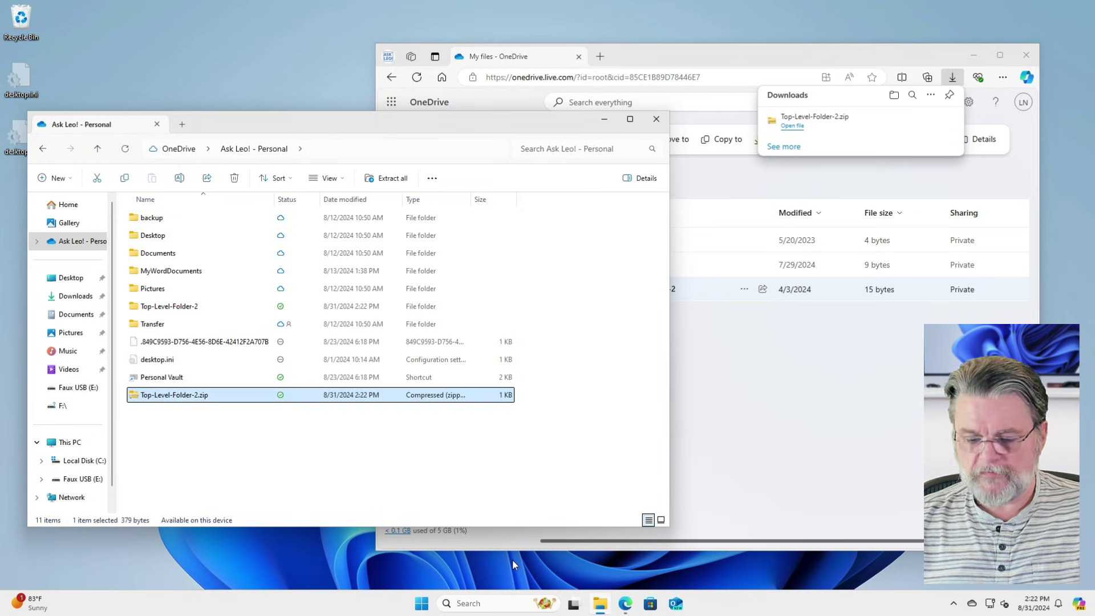
key("Delete")
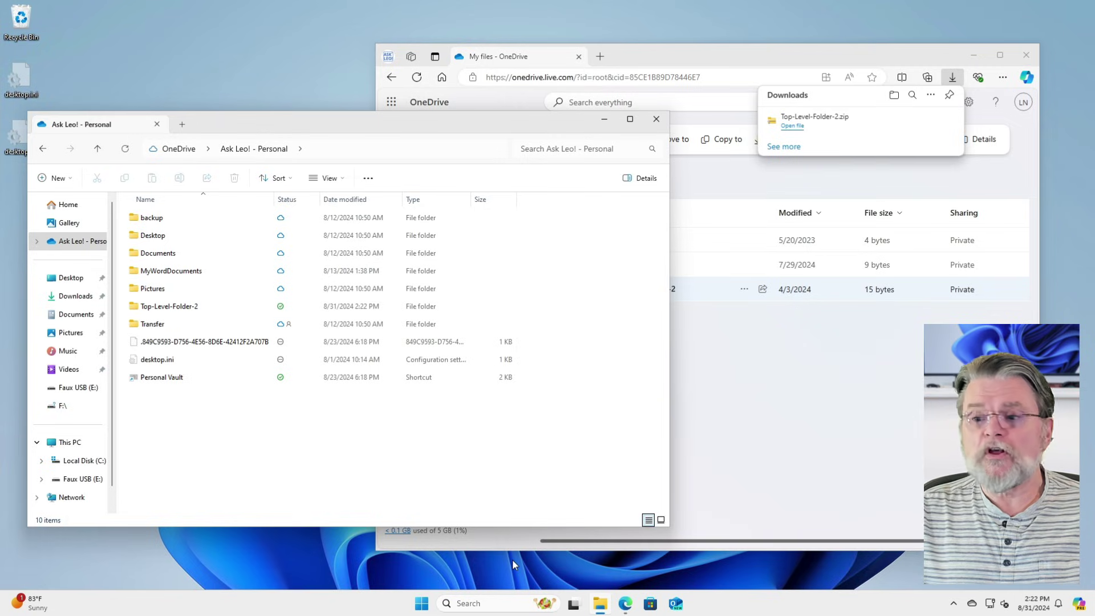
left_click(990, 220)
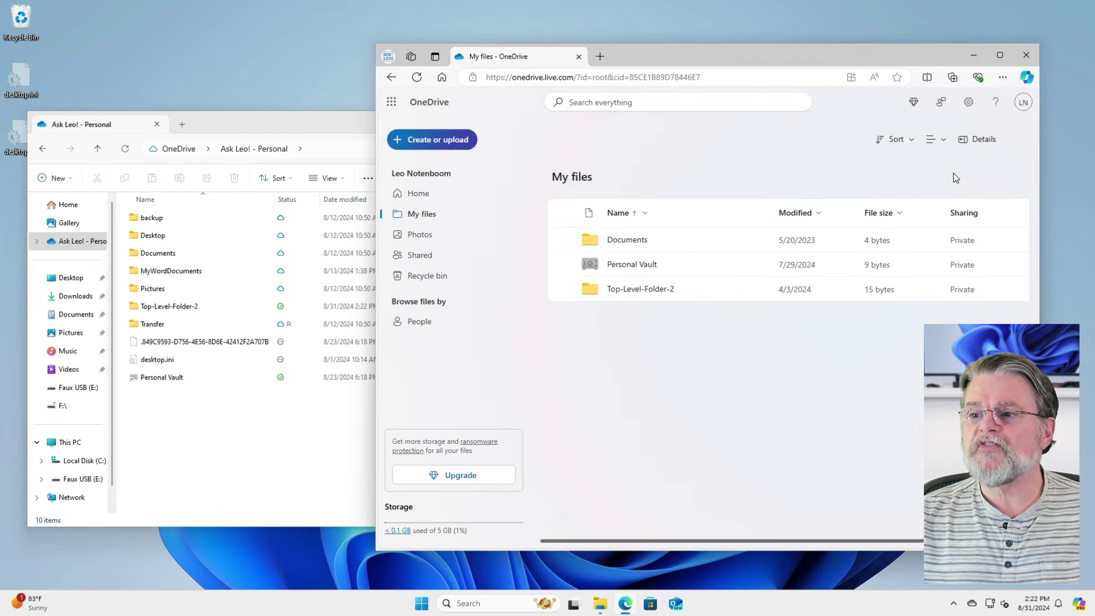
- Open the LN account flyout on OneDrive.com to see the signed-in Microsoft accounts
left_click(1023, 103)
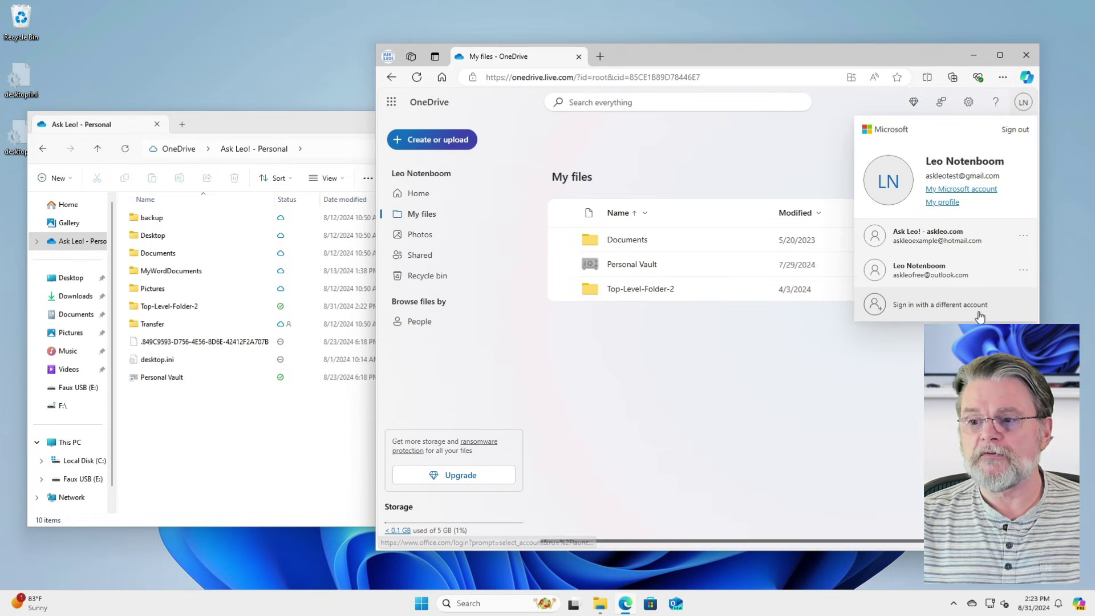